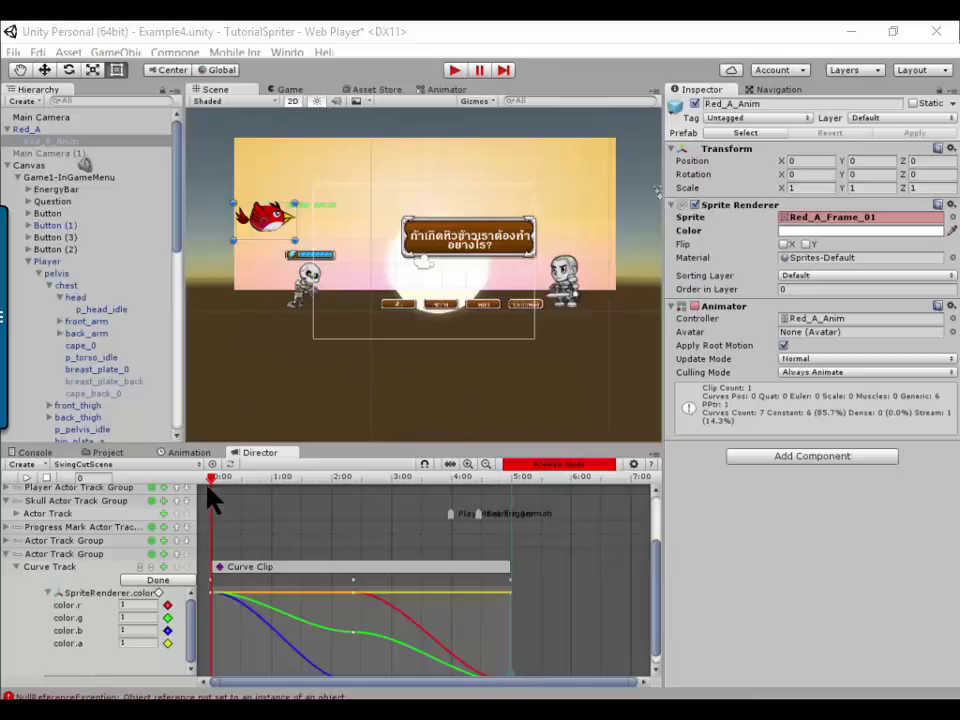
Scrub the Director playhead later in SwingCutScene, then select the Red_A_Anim bird's Actor Track Group to inspect it.
mouse_move(305, 478)
left_mouse_down()
mouse_move(403, 540)
mouse_move(357, 567)
mouse_move(199, 583)
left_mouse_up()
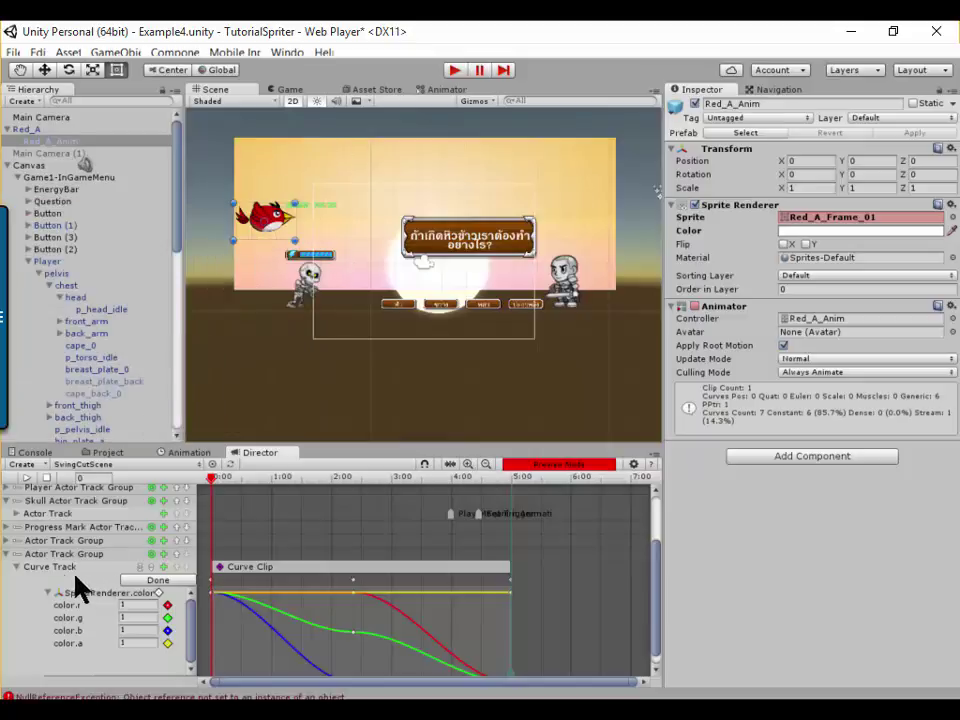
left_click(47, 556)
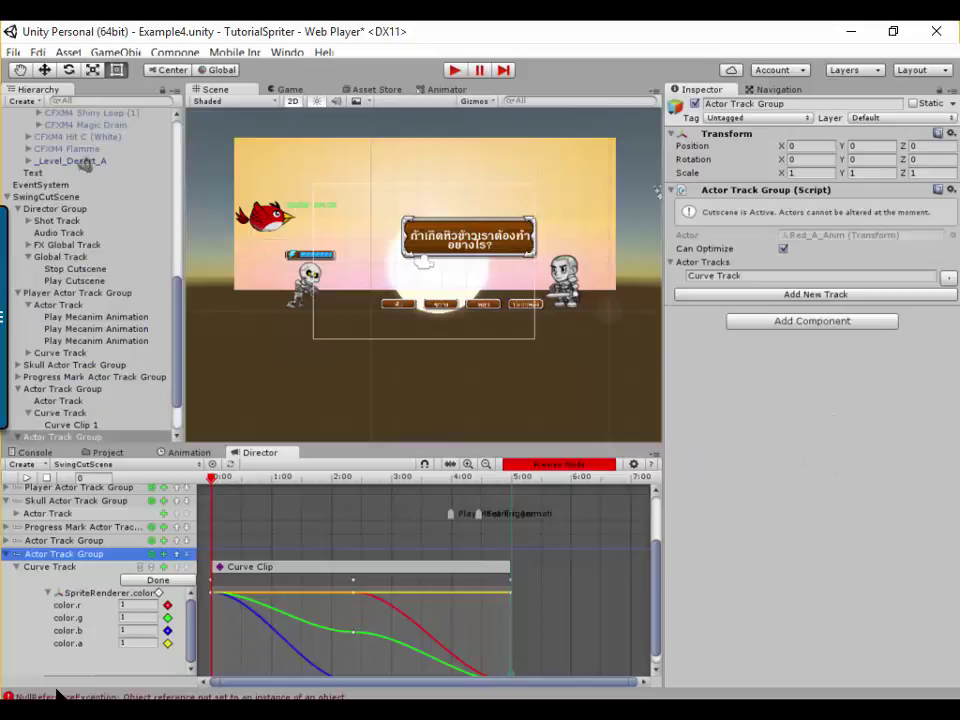
Delete the bird's Actor Track Group and the remaining Actor Track Group from the Director timeline.
right_click(47, 558)
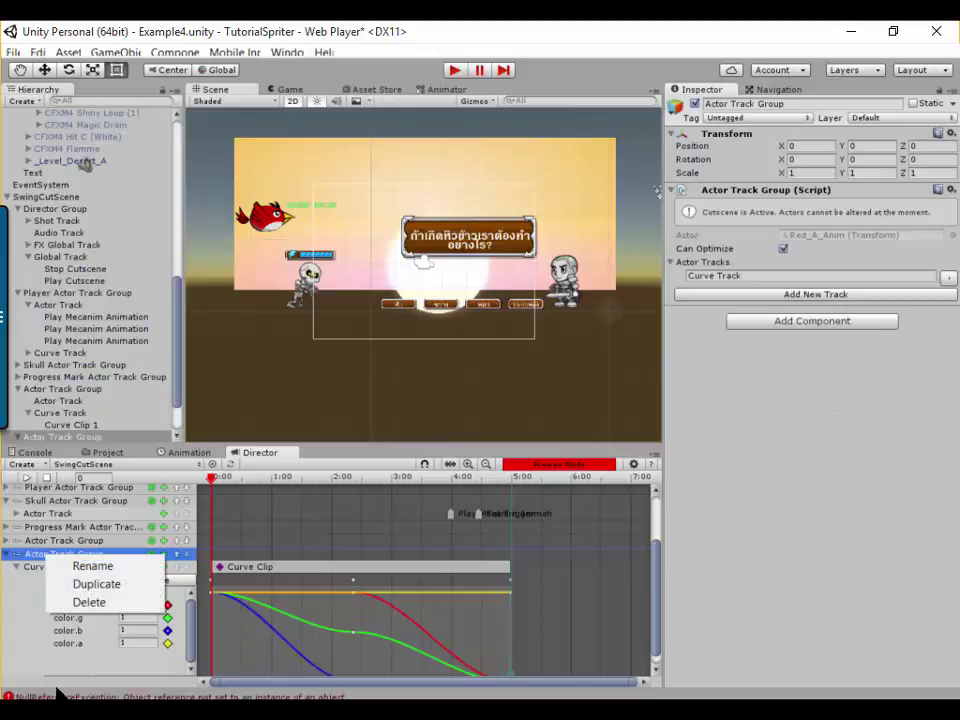
left_click(96, 600)
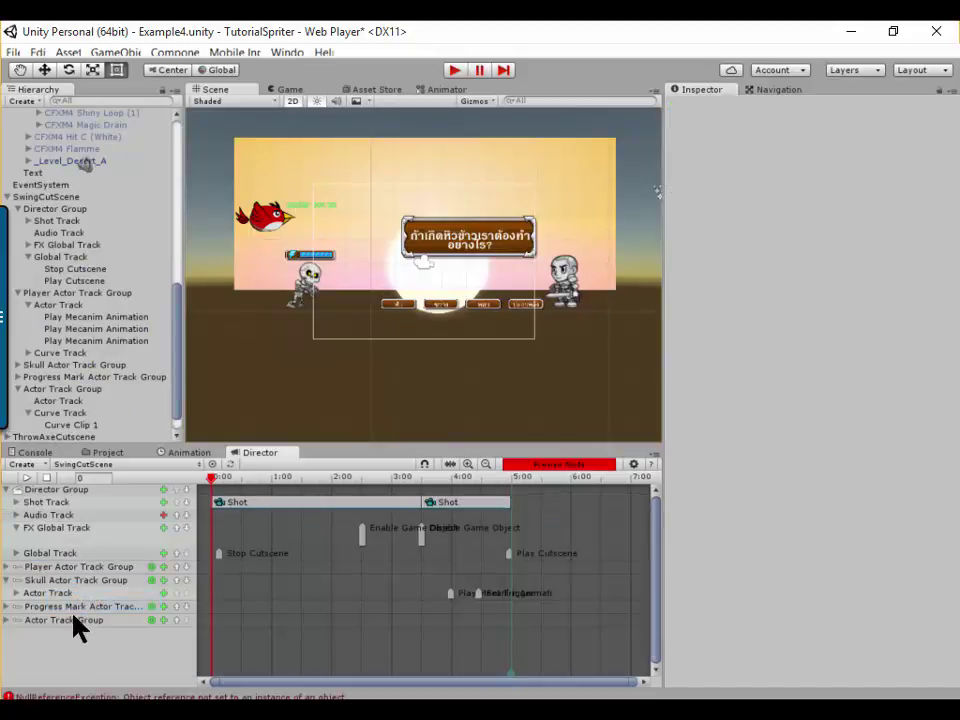
right_click(65, 626)
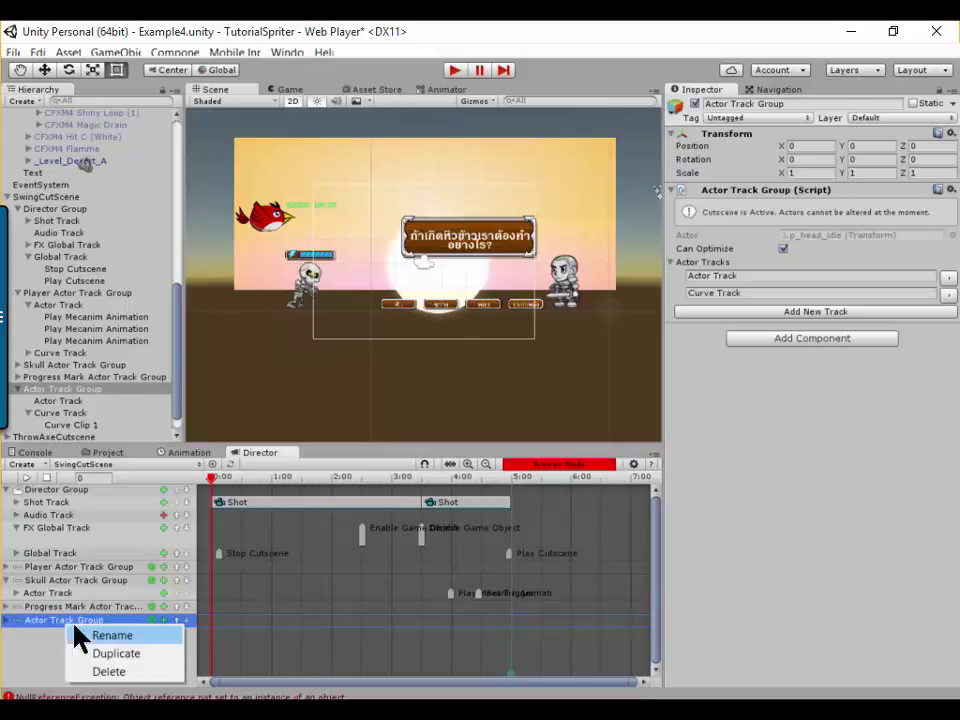
left_click(107, 672)
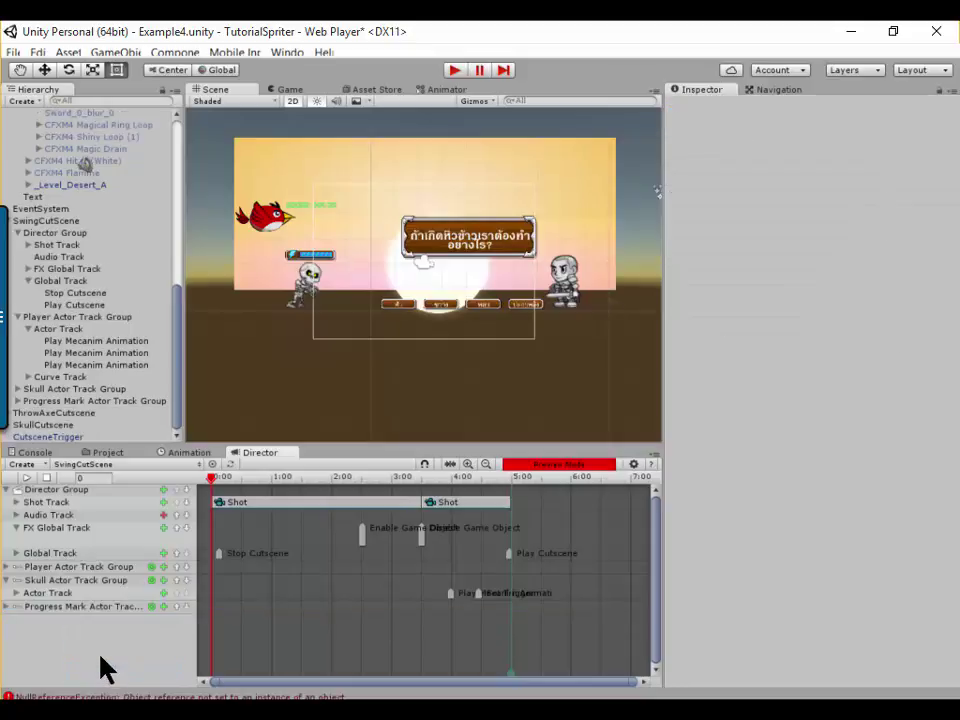
Select the red bird, view child Red_A_Anim, then select parent Red_A to show its Transform and Animator.
left_click(264, 231)
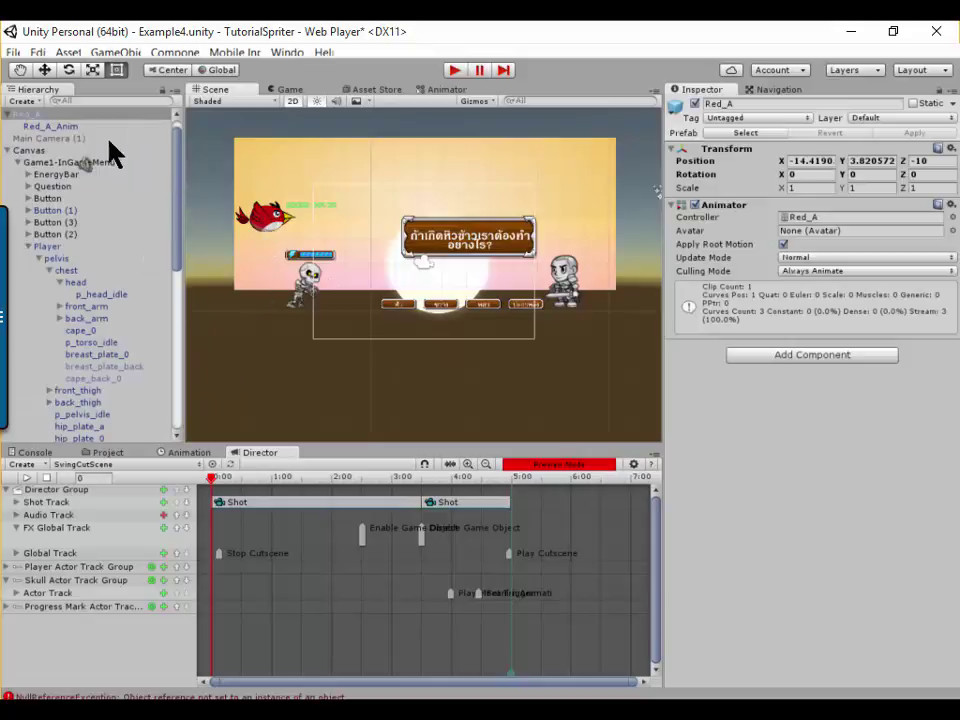
left_click(45, 126)
left_click(45, 115)
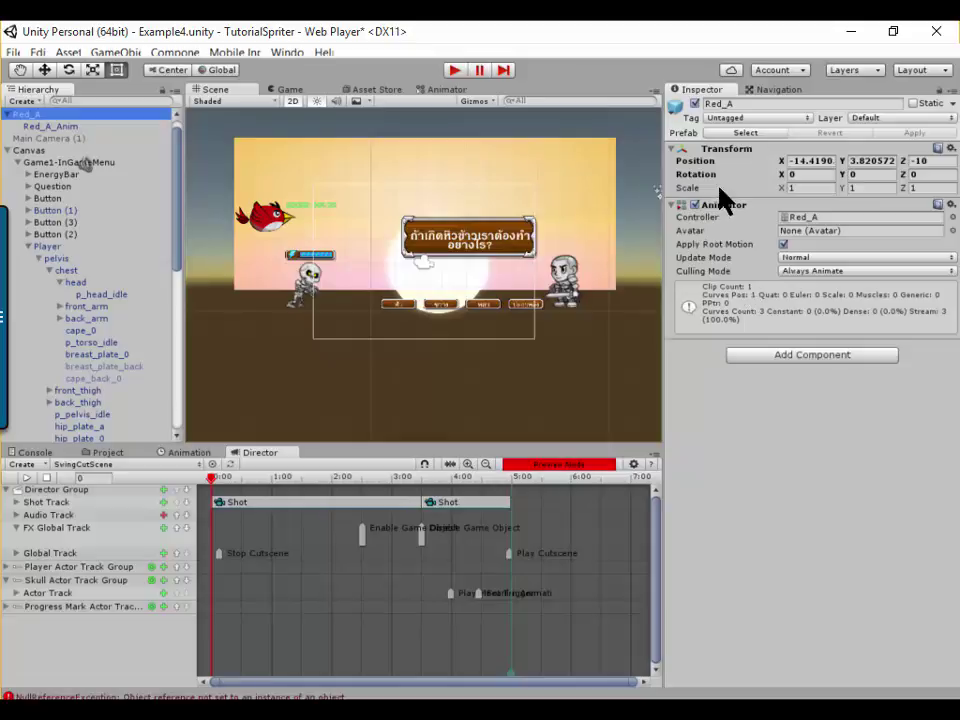
Preview a dark red tint on Red_A_Anim's Sprite Renderer colour, keep it white, and open Director's Create list.
left_click(55, 127)
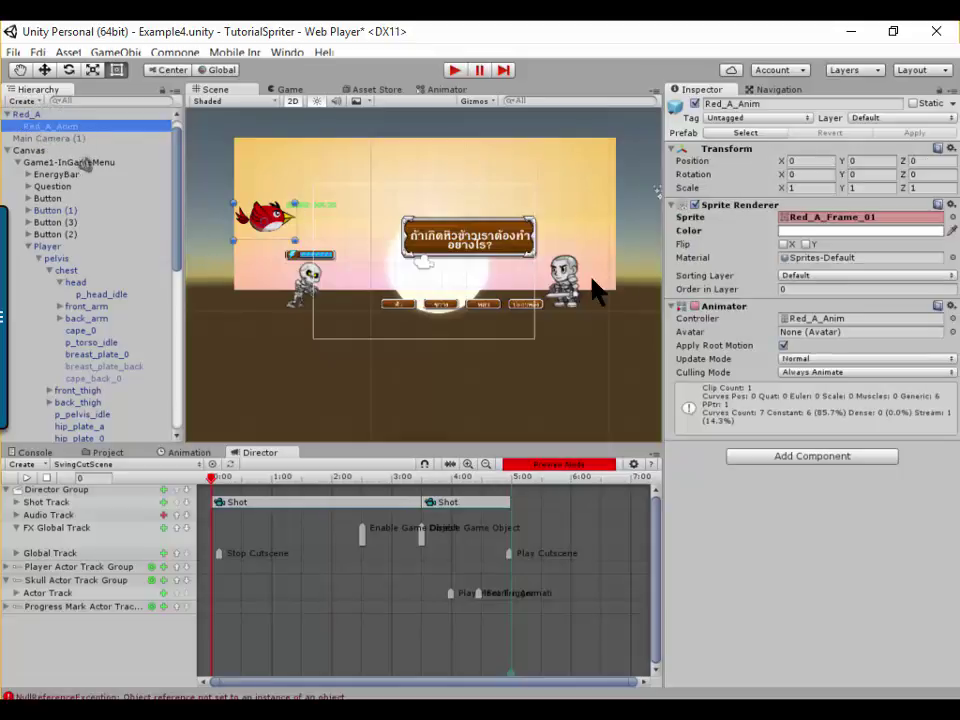
left_click(805, 232)
mouse_move(546, 426)
left_mouse_down()
mouse_move(534, 488)
mouse_move(550, 428)
mouse_move(544, 462)
mouse_move(492, 410)
left_mouse_up()
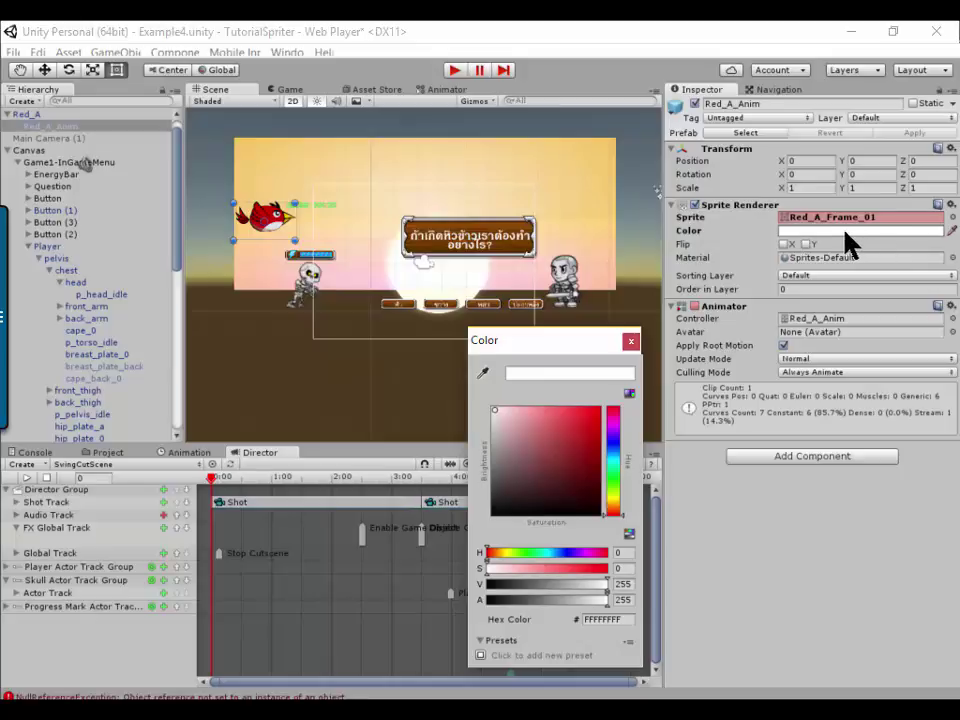
left_click(631, 341)
left_click(22, 465)
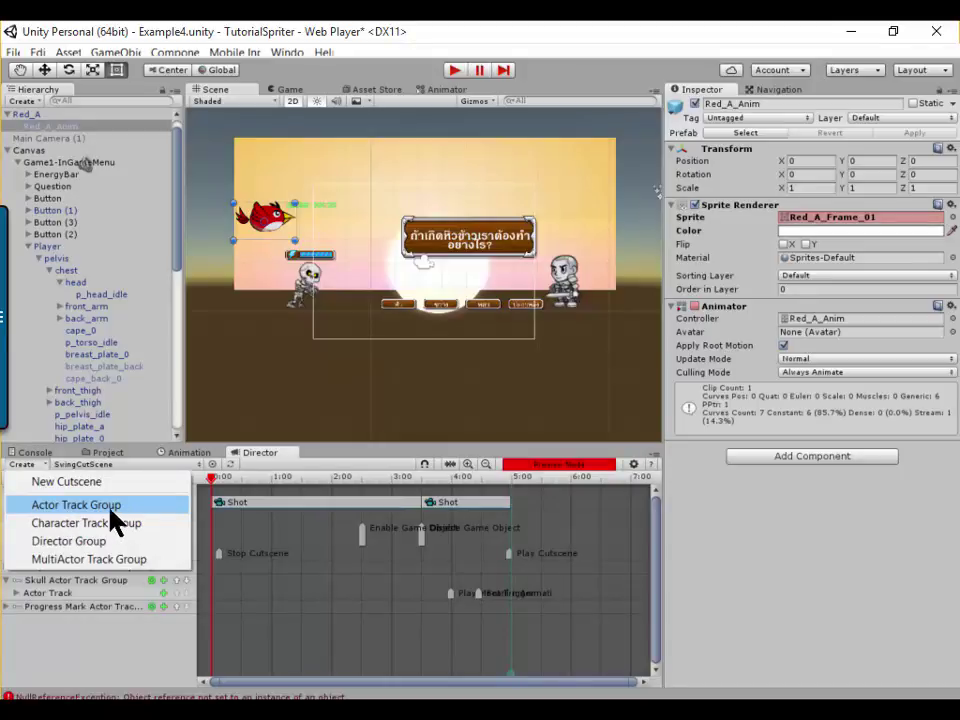
Create an Actor Track Group, turn off Preview Mode, and assign Red_A_Anim as its actor.
left_click(104, 507)
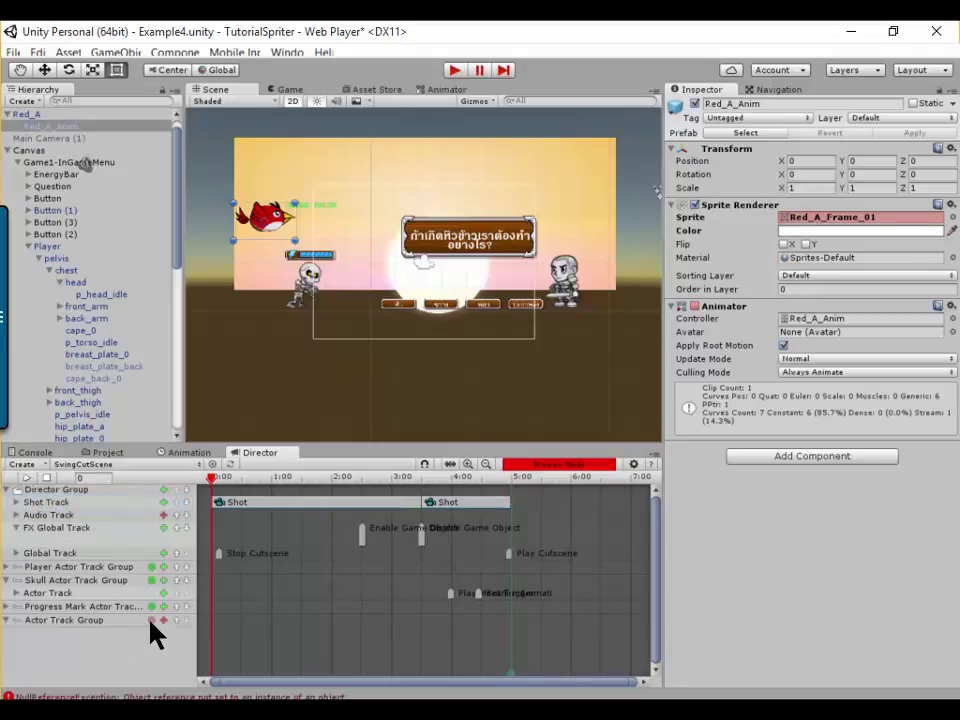
left_click(537, 463)
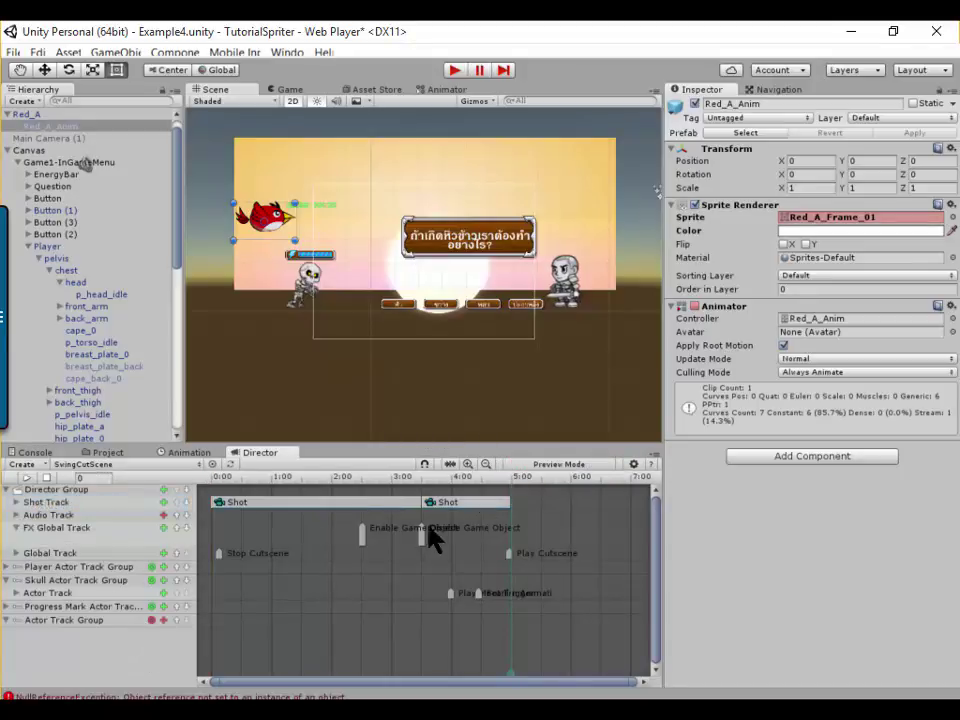
left_click(157, 622)
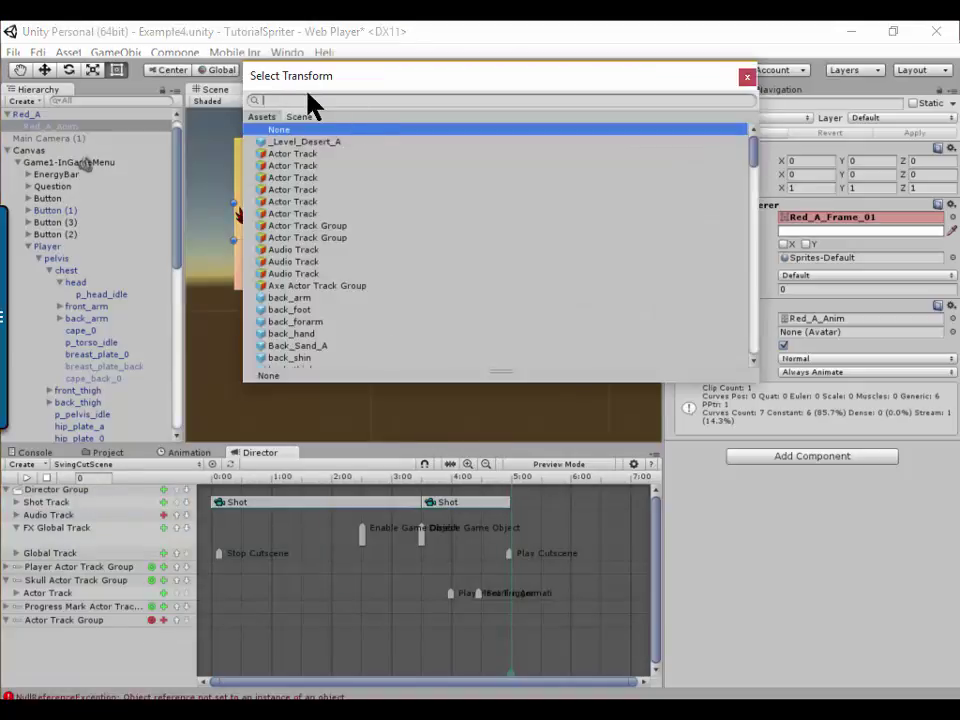
type("Red")
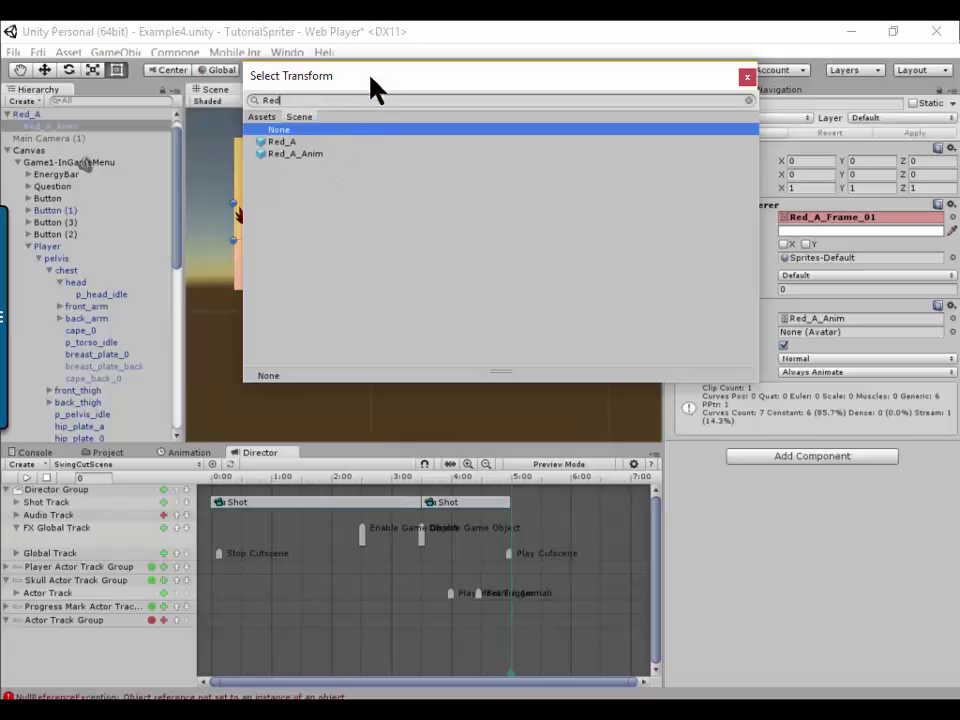
left_click(310, 155)
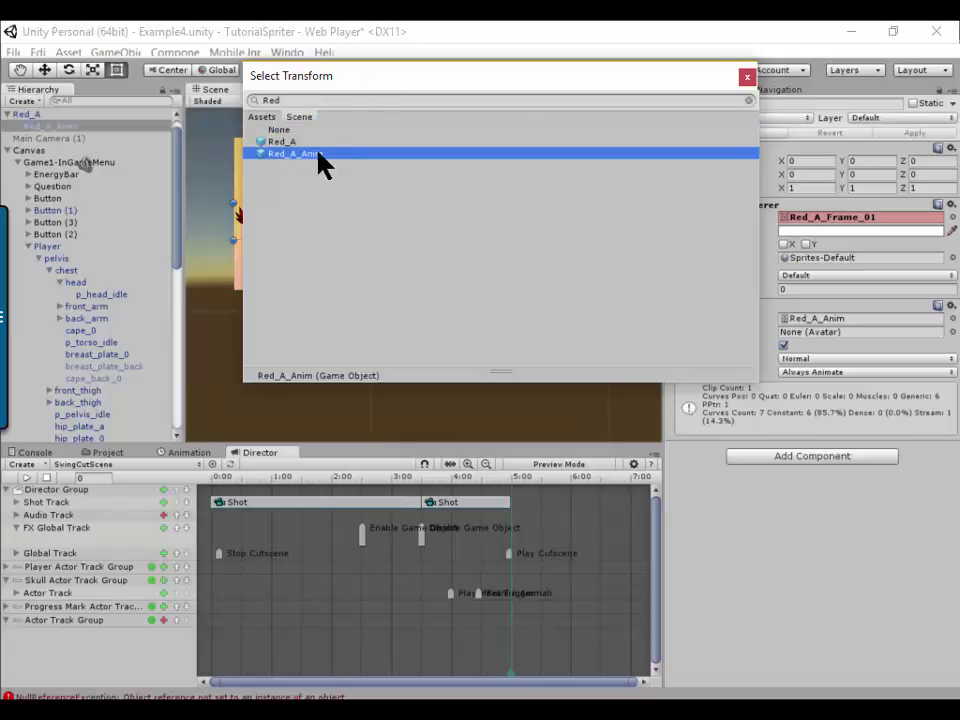
double_click(318, 156)
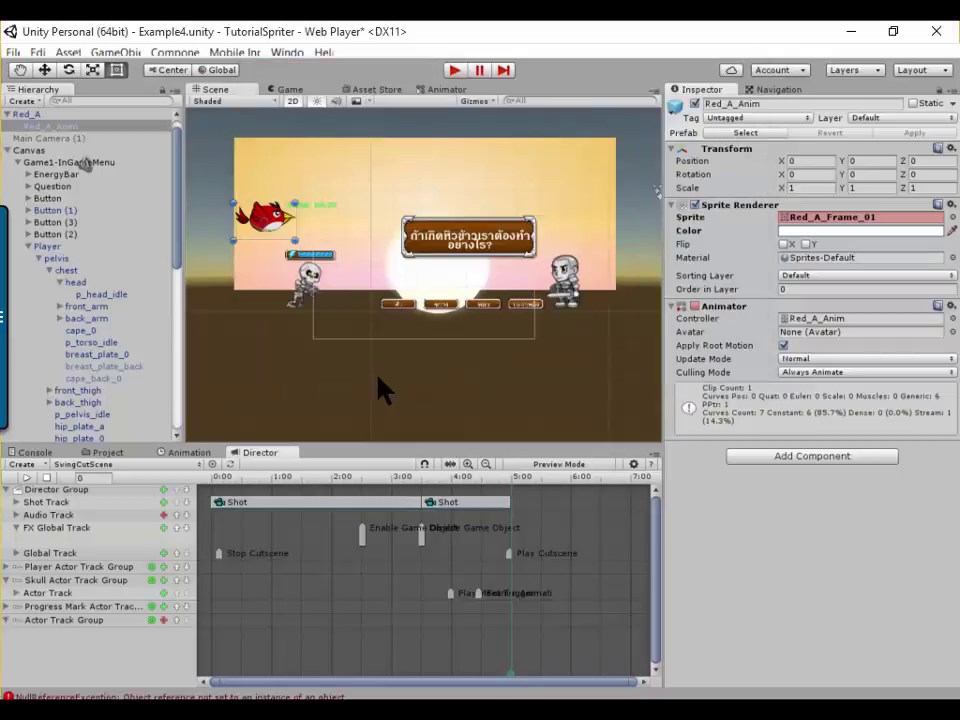
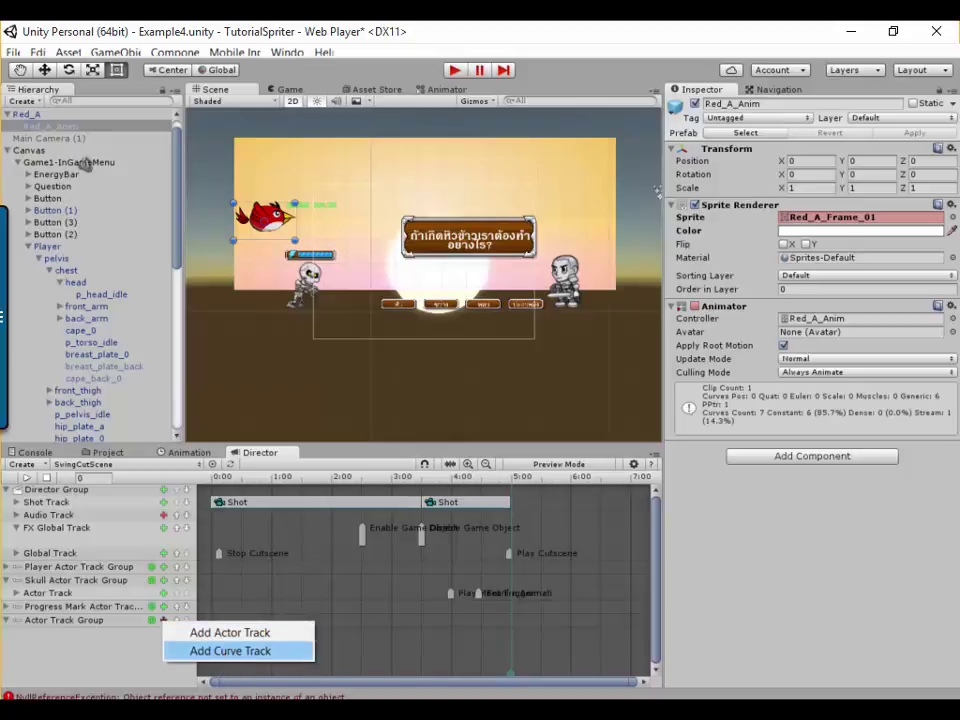
Add a Curve Track, with its Curve Clip, under the Actor Track Group.
left_click(228, 651)
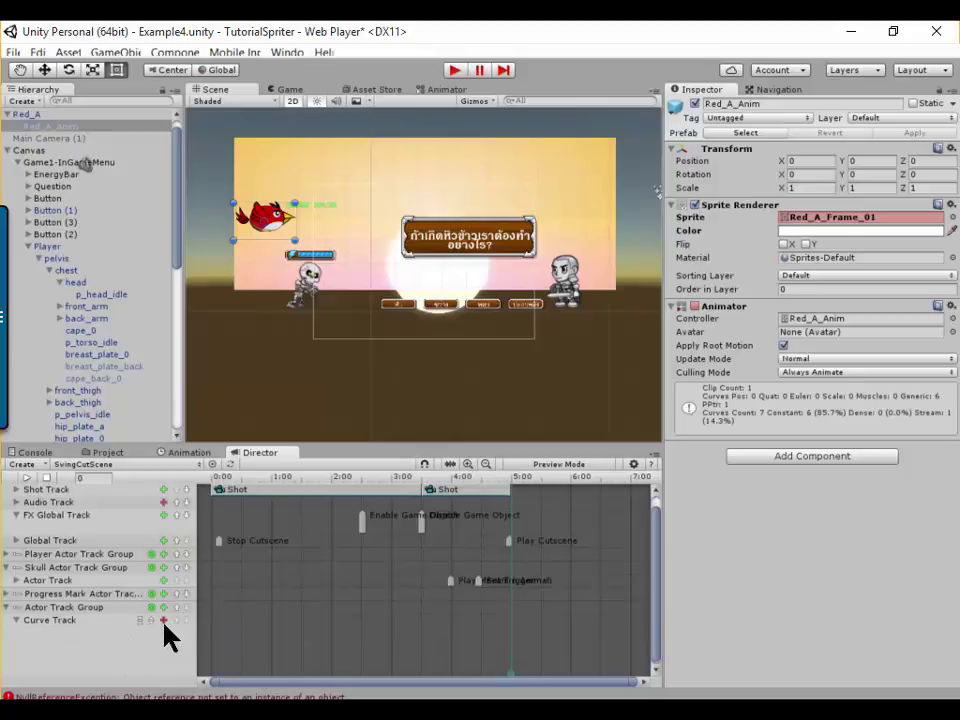
Select the Curve Clip and bring up its Add Curve > SpriteRenderer menu.
left_click(281, 641)
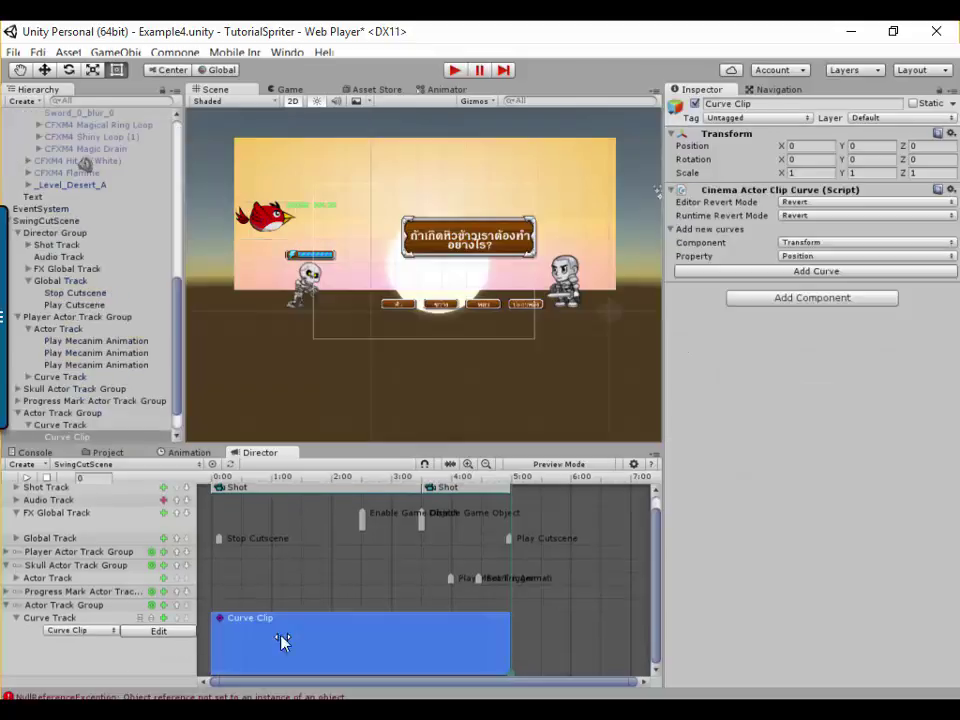
right_click(310, 636)
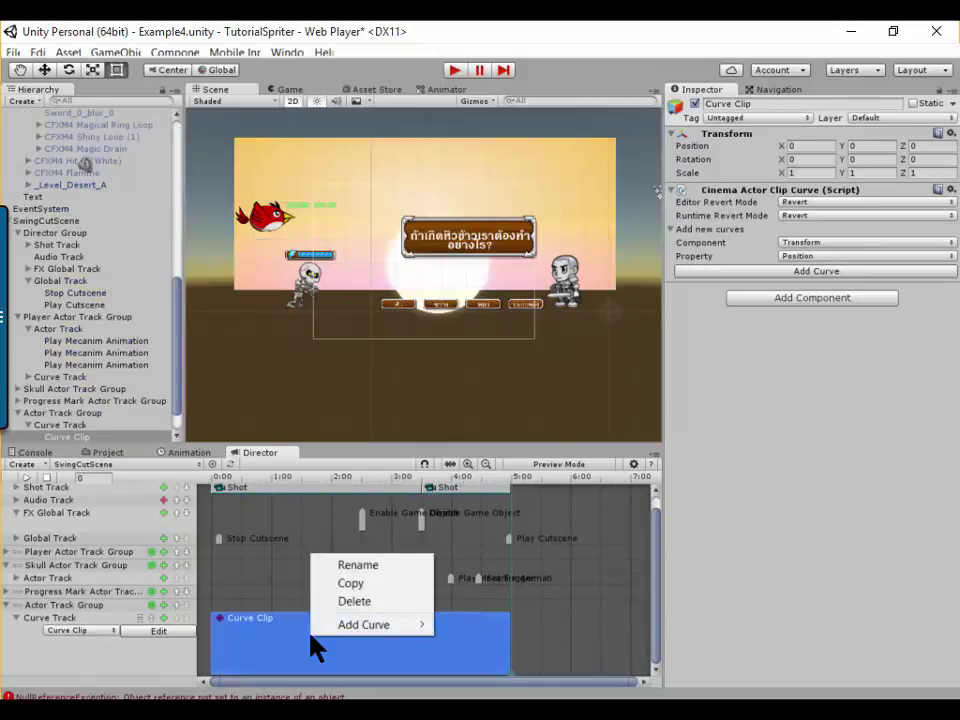
mouse_move(369, 624)
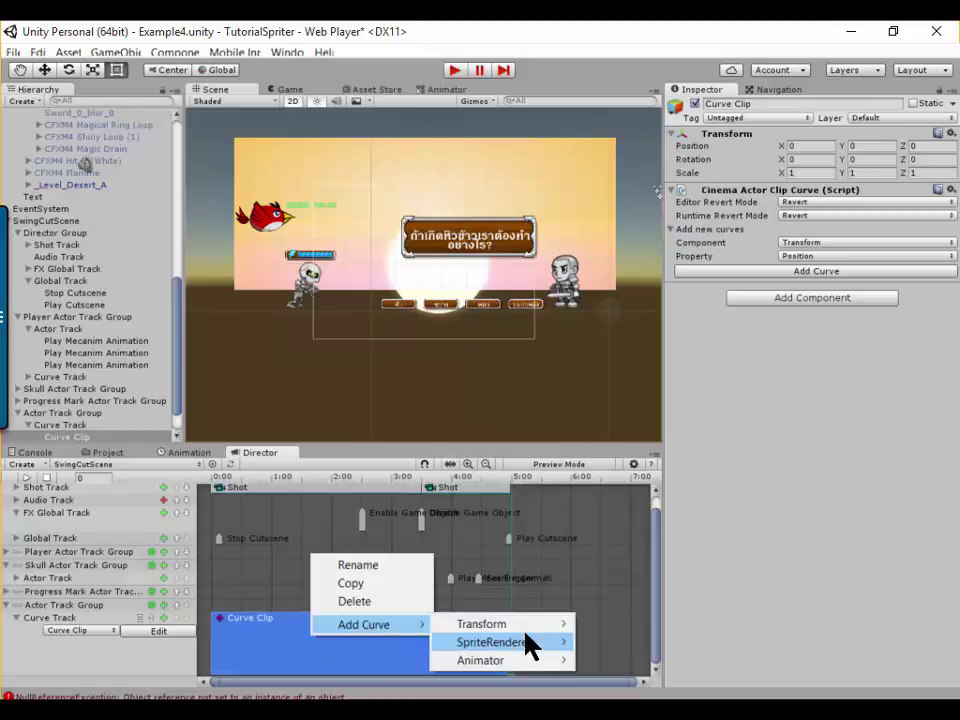
mouse_move(520, 645)
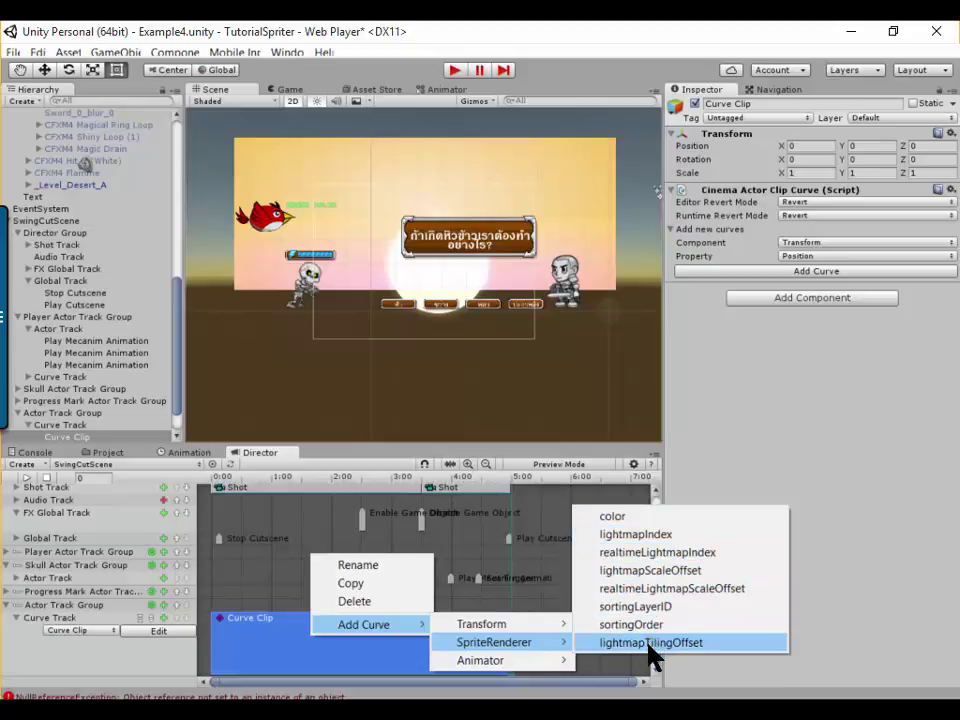
Add the SpriteRenderer color curve, open it for editing, then select Red_A_Anim in the Hierarchy.
left_click(624, 520)
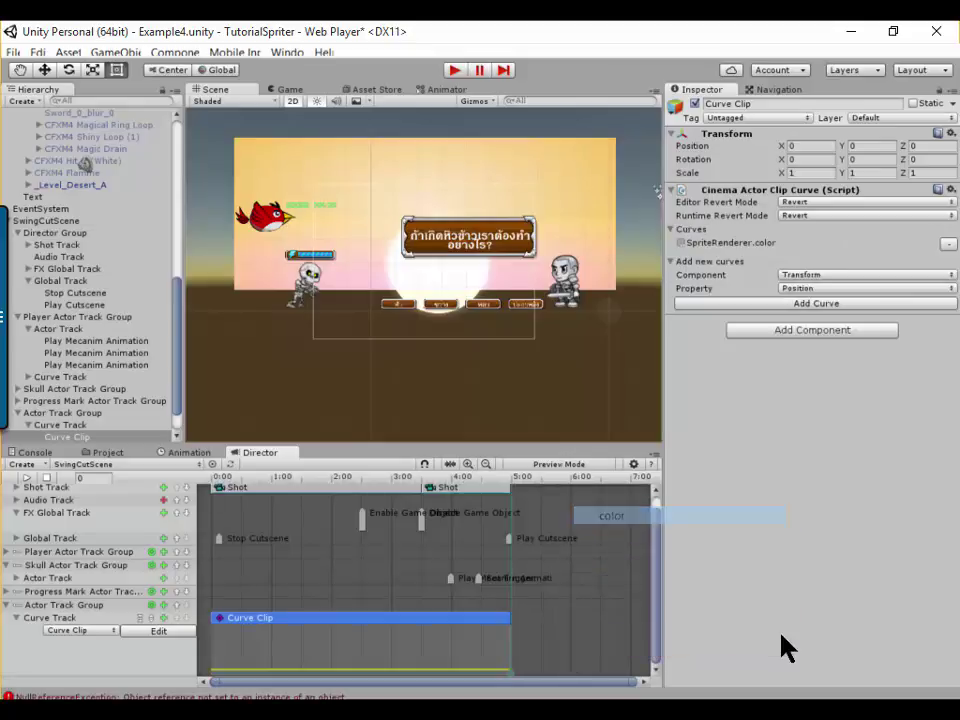
left_click(156, 632)
left_click_drag(654, 589, 649, 636)
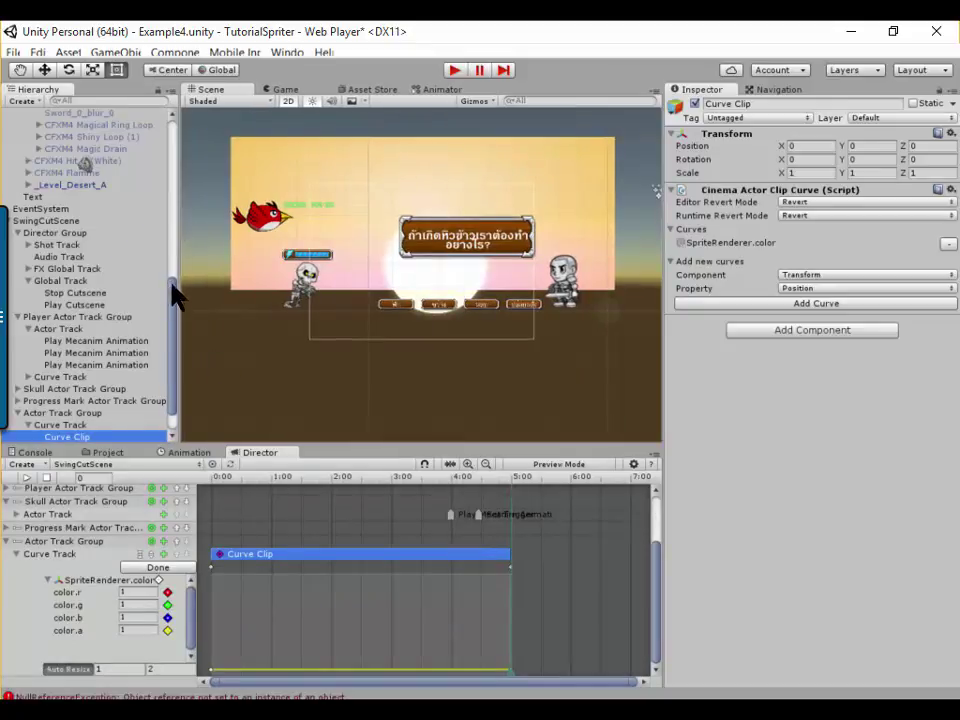
left_click_drag(178, 289, 172, 133)
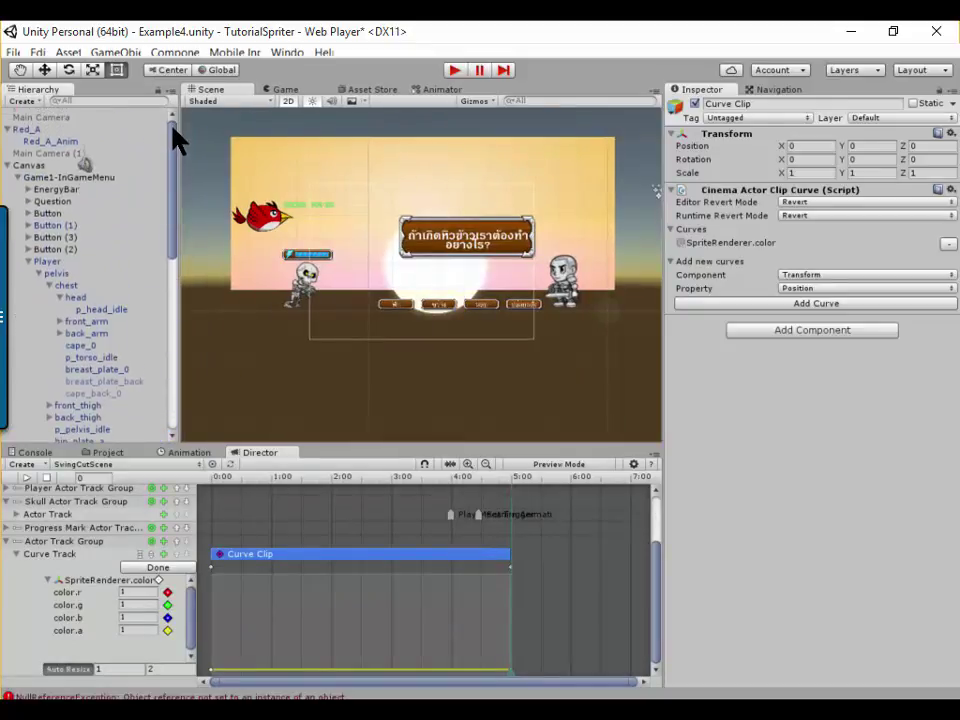
left_click(52, 141)
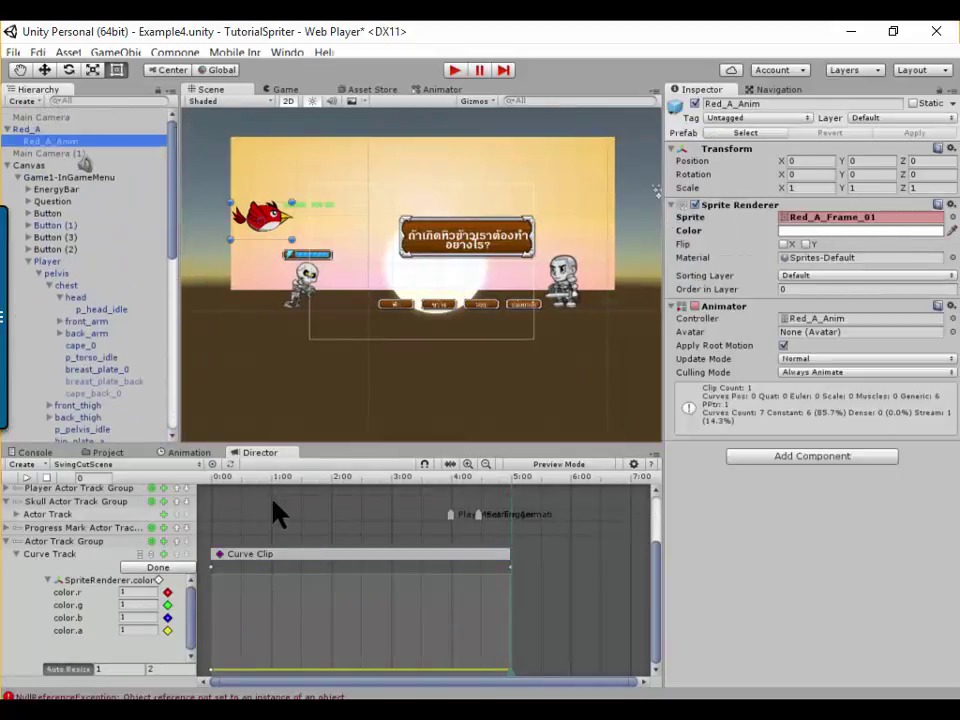
Preview from the cutscene start and set an initial colour on the bird sprite.
left_click_drag(228, 486, 205, 490)
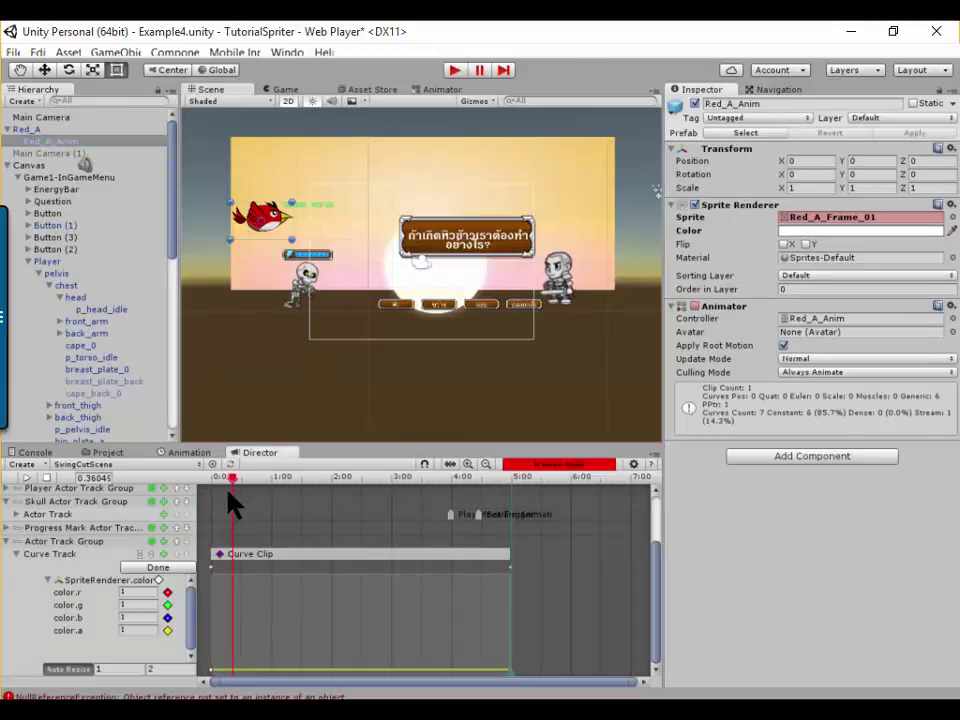
left_click(858, 232)
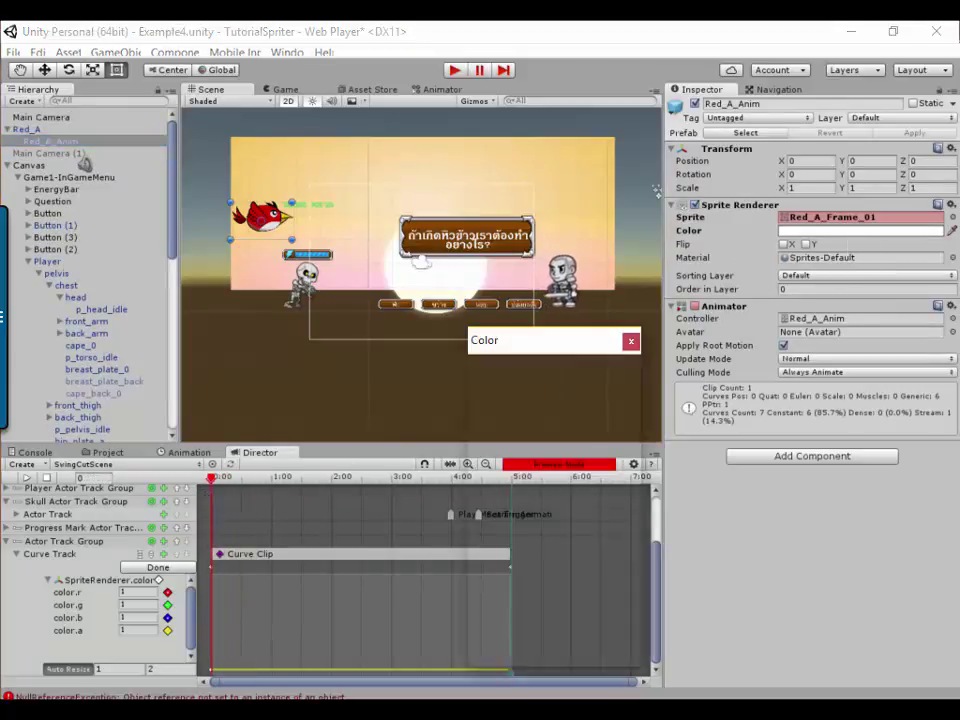
mouse_move(579, 429)
left_mouse_down()
mouse_move(586, 484)
mouse_move(490, 412)
left_mouse_up()
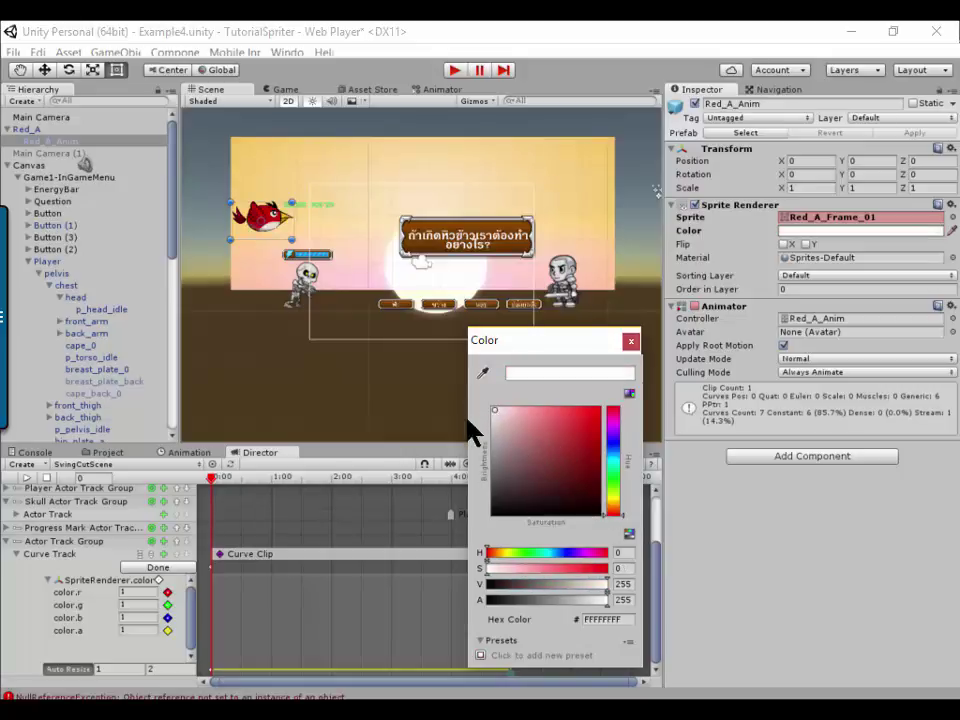
left_click(223, 505)
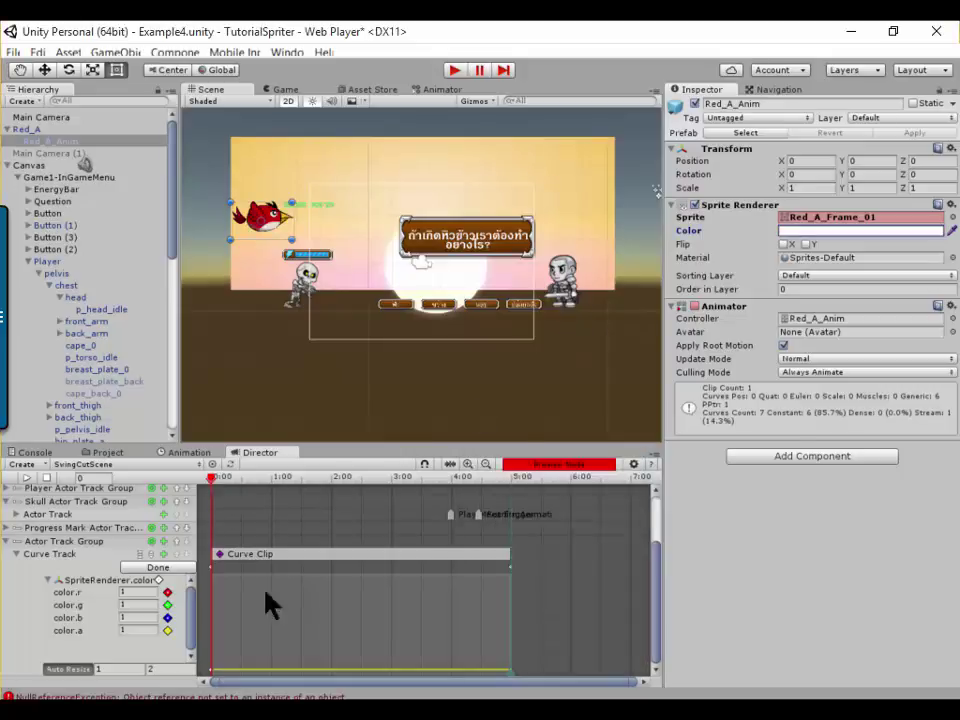
At about 2:26, keyframe the sprite's Color to cyan 00E9FF.
mouse_move(300, 478)
left_mouse_down()
mouse_move(342, 482)
mouse_move(357, 499)
left_mouse_up()
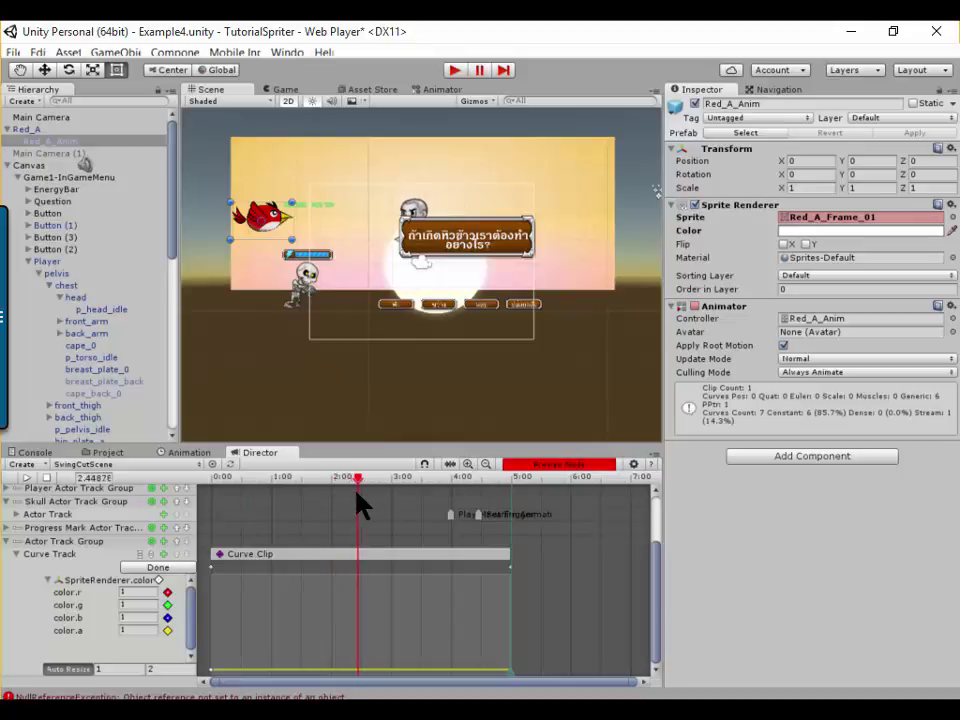
left_click(873, 233)
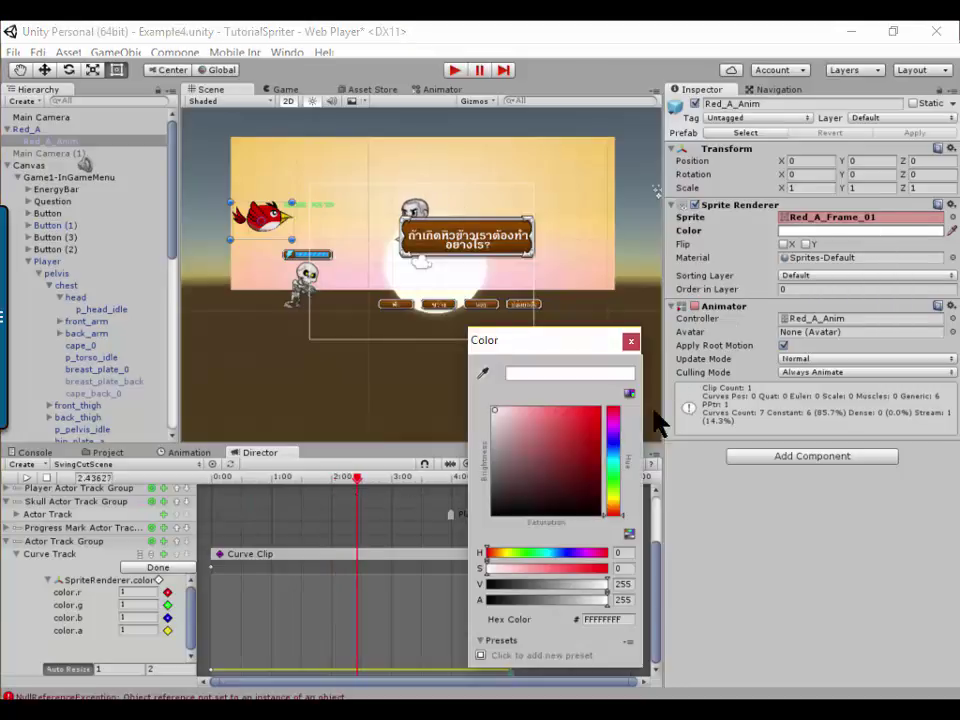
left_click(608, 461)
left_click_drag(563, 450, 600, 408)
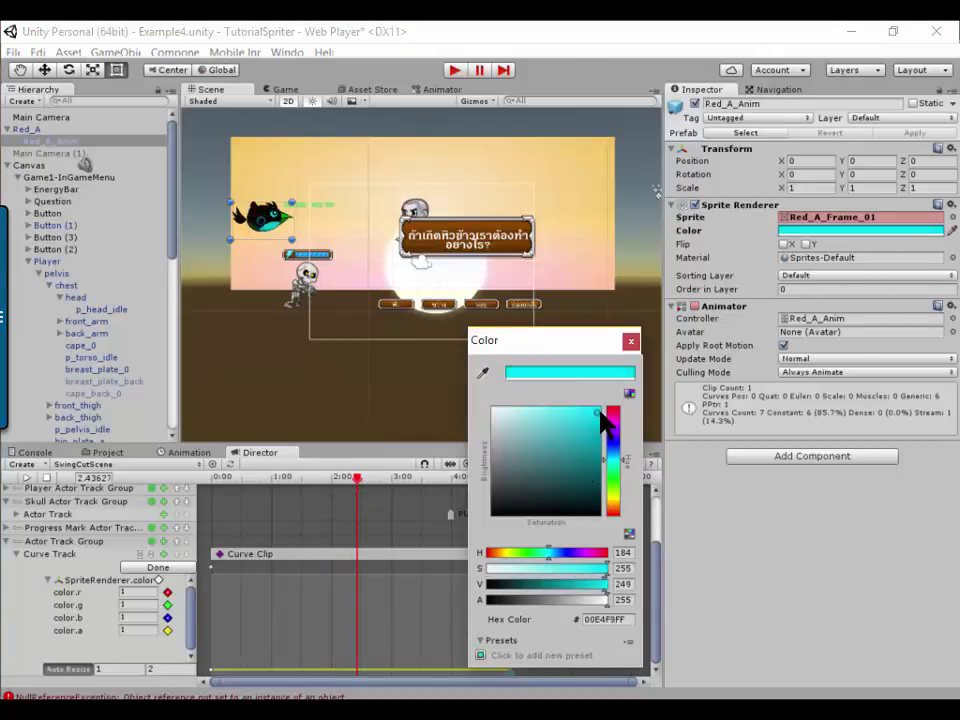
left_click(632, 341)
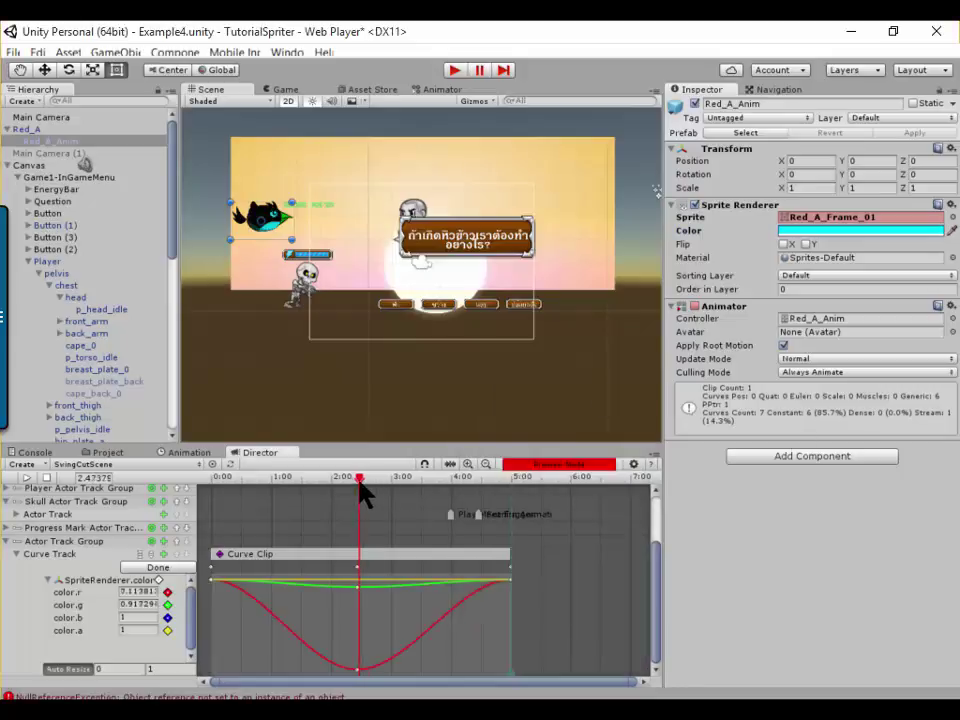
left_click_drag(360, 497, 542, 516)
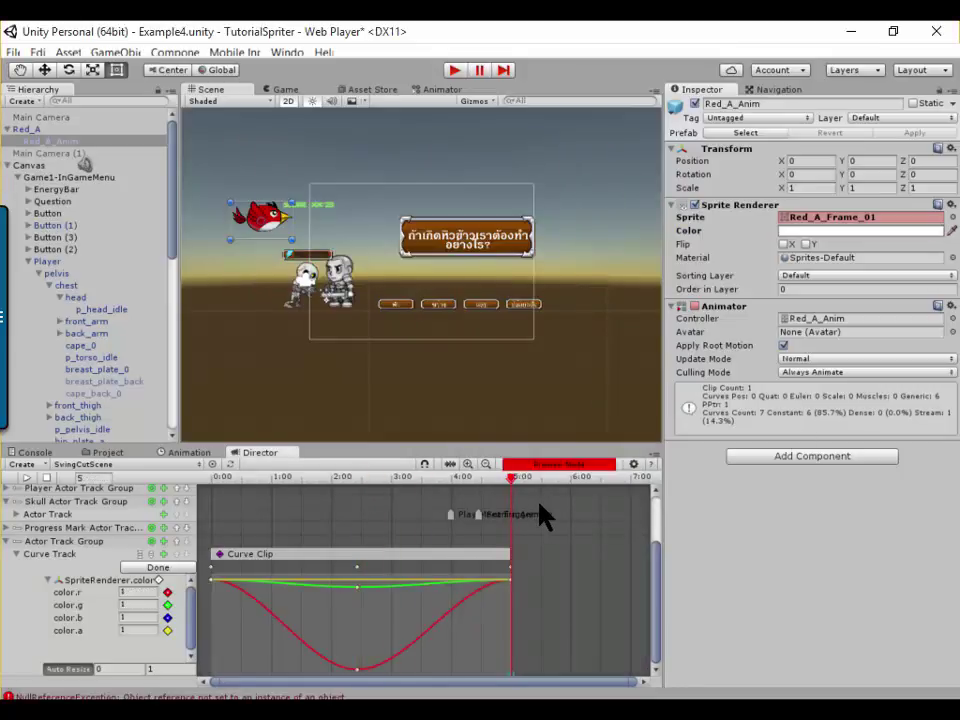
Keyframe the sprite's Color to orange C15B00 at 5:00, then scrub back to check it.
left_click(870, 231)
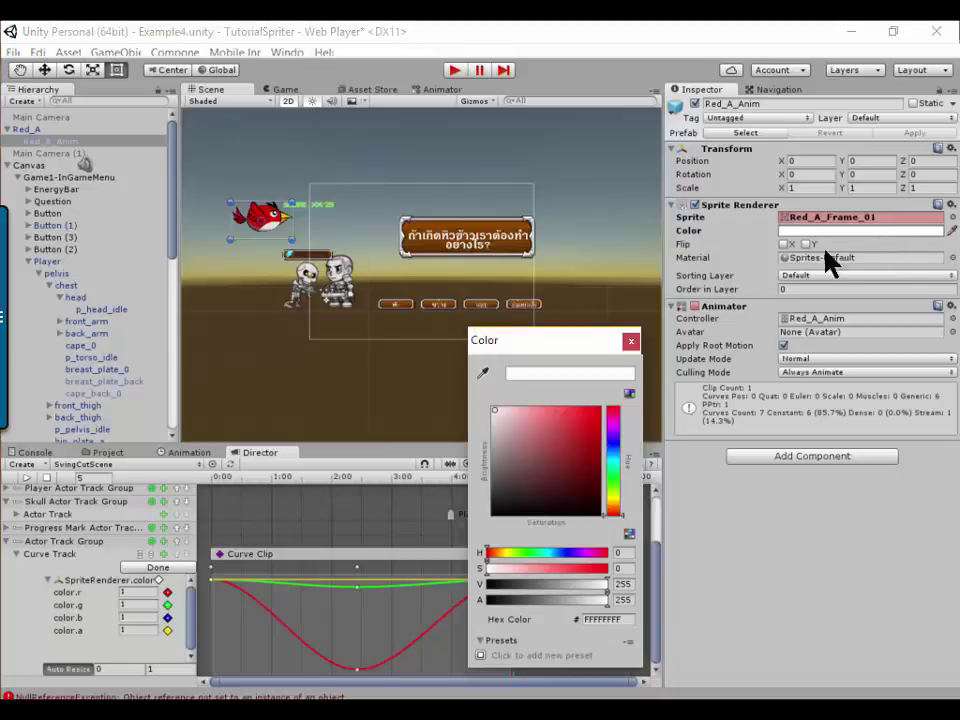
left_click(614, 507)
left_click_drag(500, 420, 604, 436)
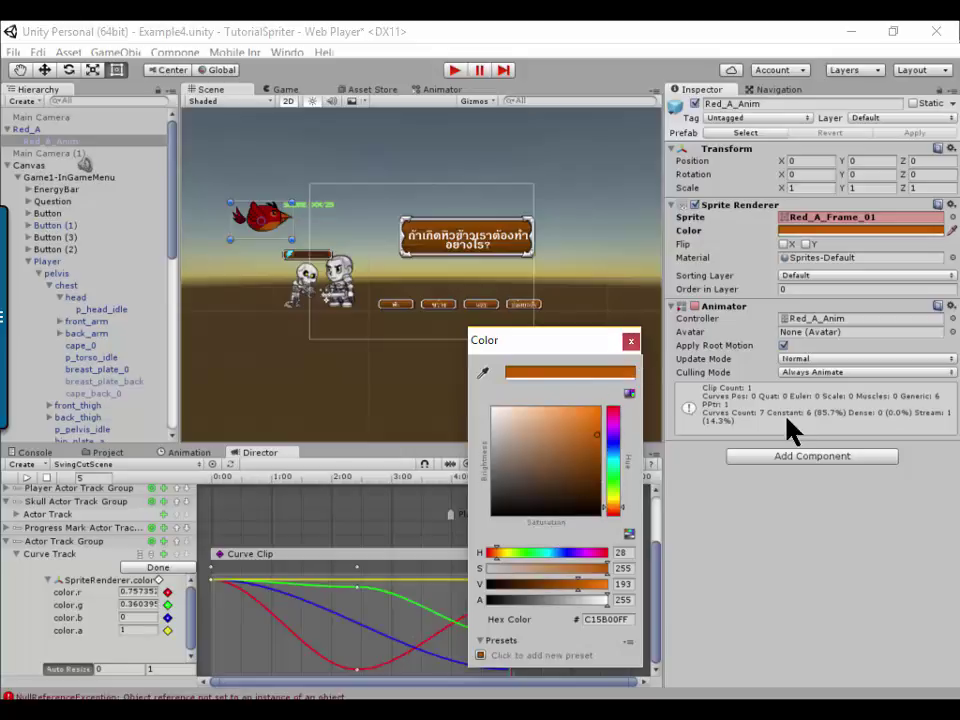
left_click(631, 341)
left_click_drag(432, 488, 418, 478)
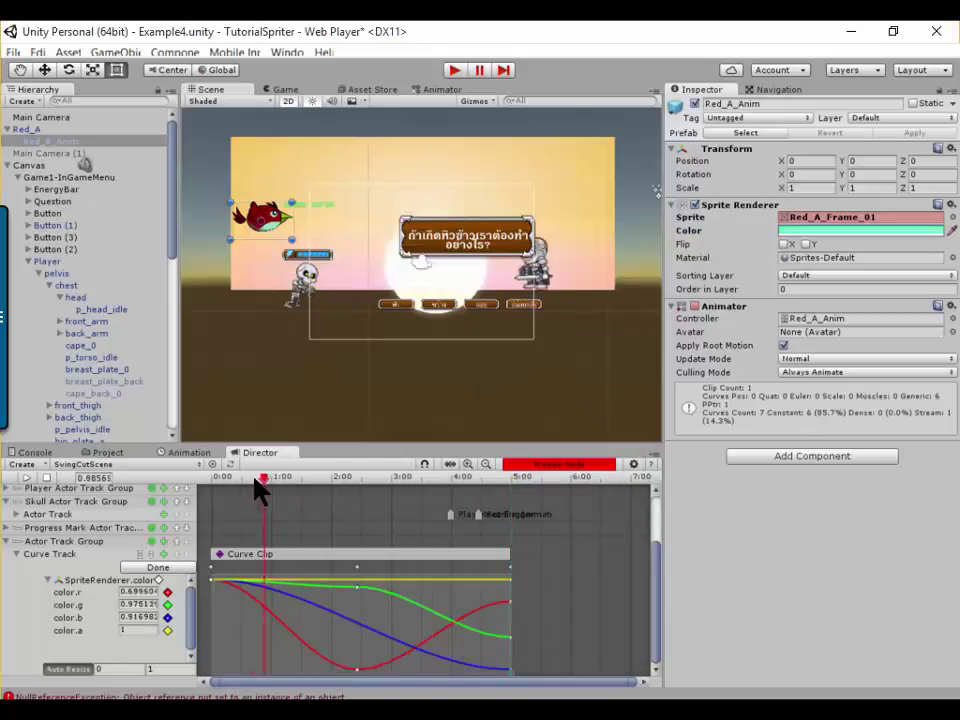